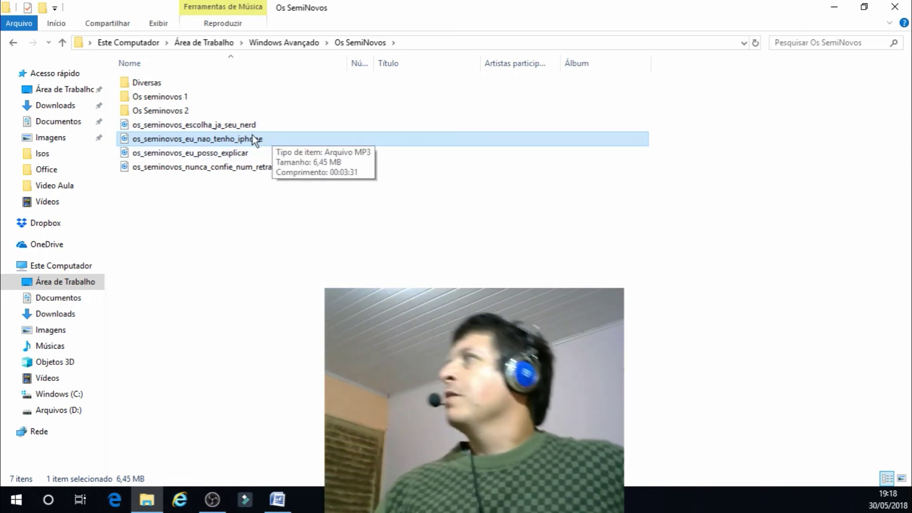
Reopen the Os SemiNovos folder from Windows Avançado and select the os_seminovos_escolha_ja_seu_nerd music file.
click(13, 43)
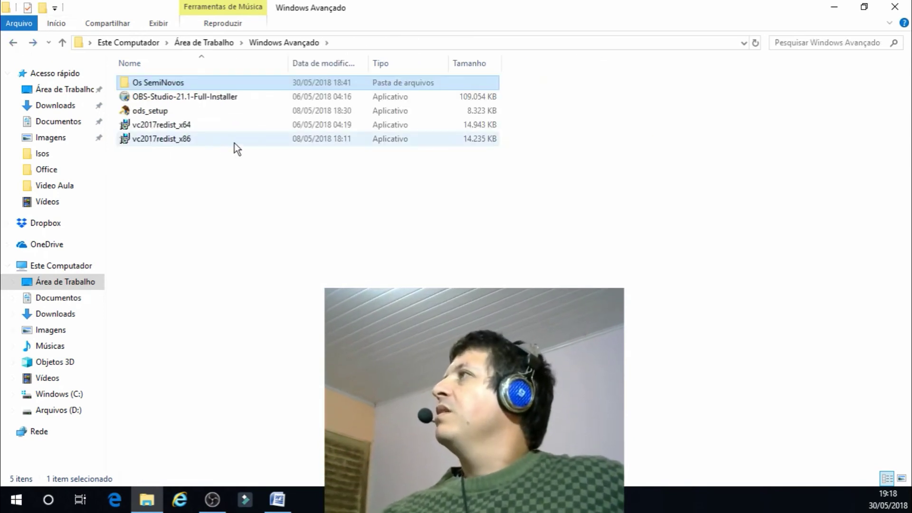
double_click(160, 81)
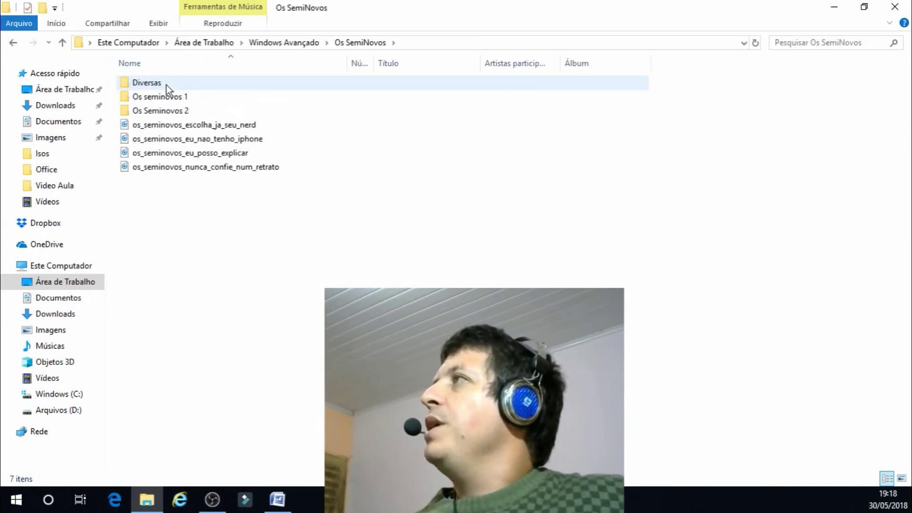
click(194, 126)
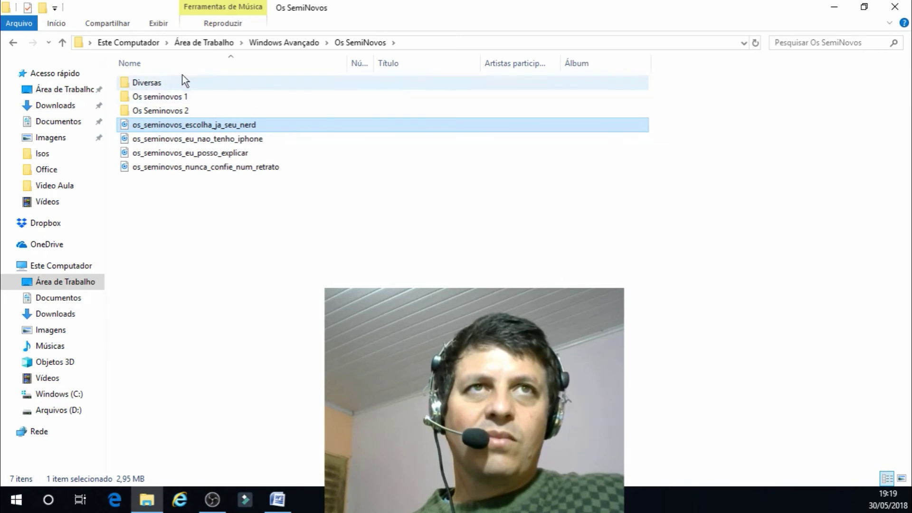
Rename the vc2017redist_x64 application in the Windows Avançado folder as vc2017redist_x64.mp3.
click(12, 46)
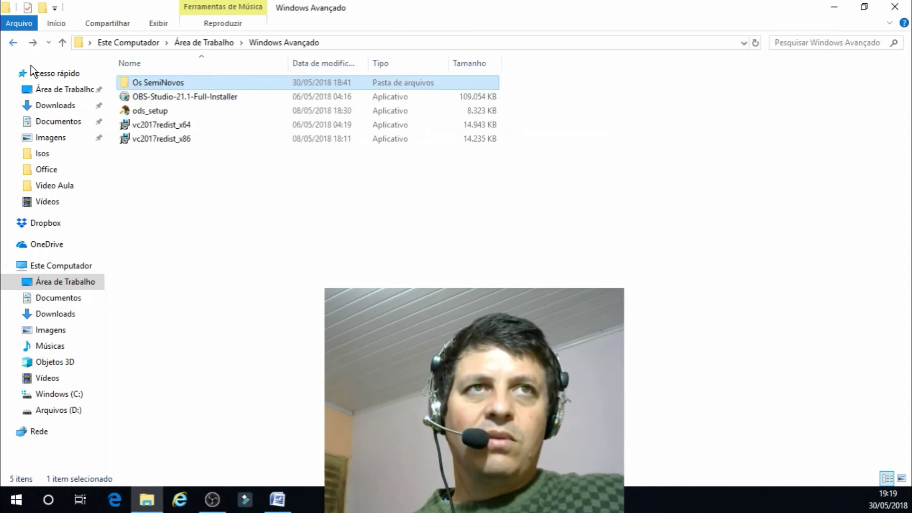
click(154, 115)
click(177, 126)
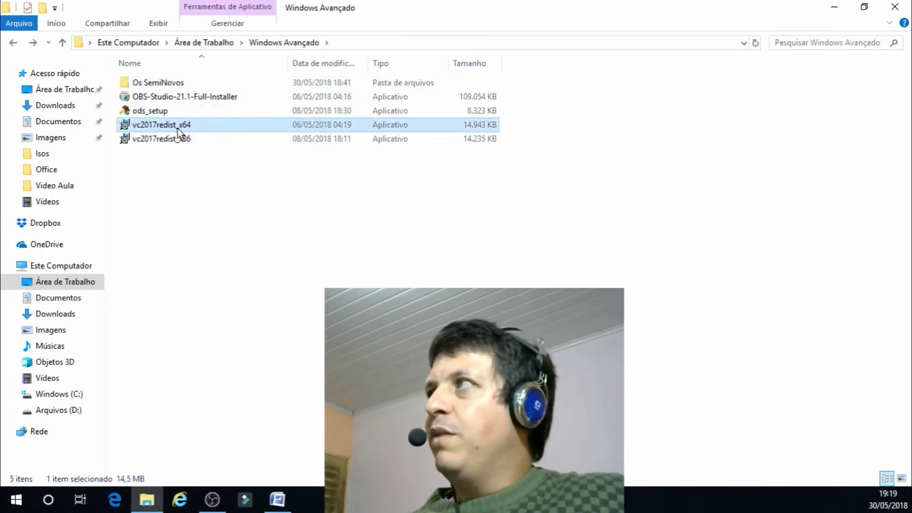
click(177, 129)
click(204, 125)
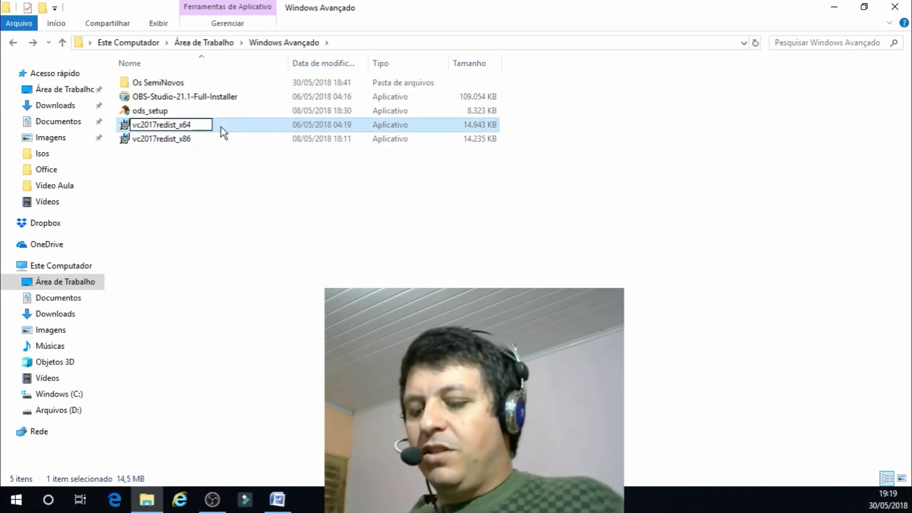
text(.mp)
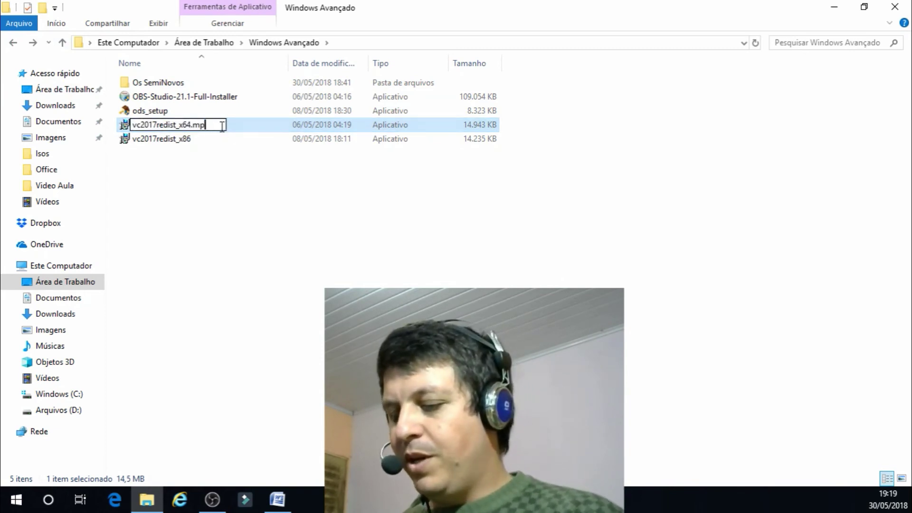
text(3)
key(Return)
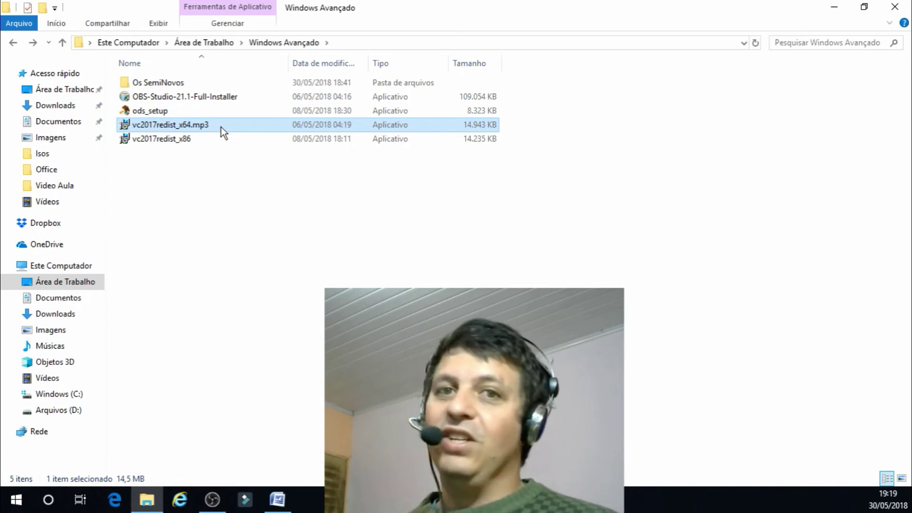
Run vc2017redist_x64.mp3 to see how it opens, and cancel the installer without repairing or uninstalling.
double_click(221, 126)
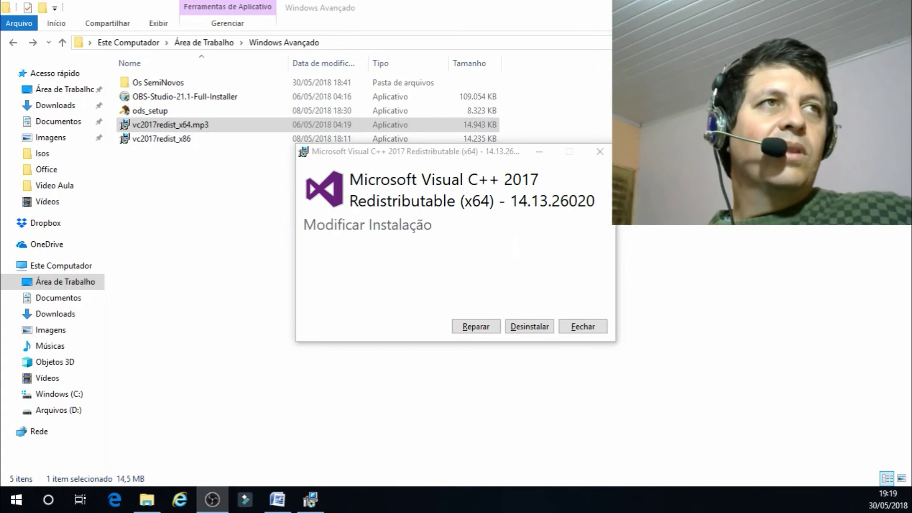
click(395, 218)
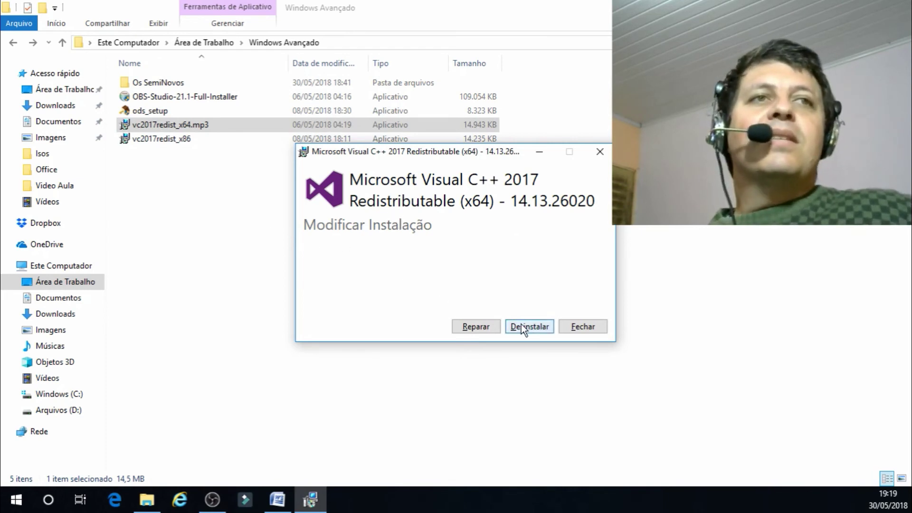
click(586, 327)
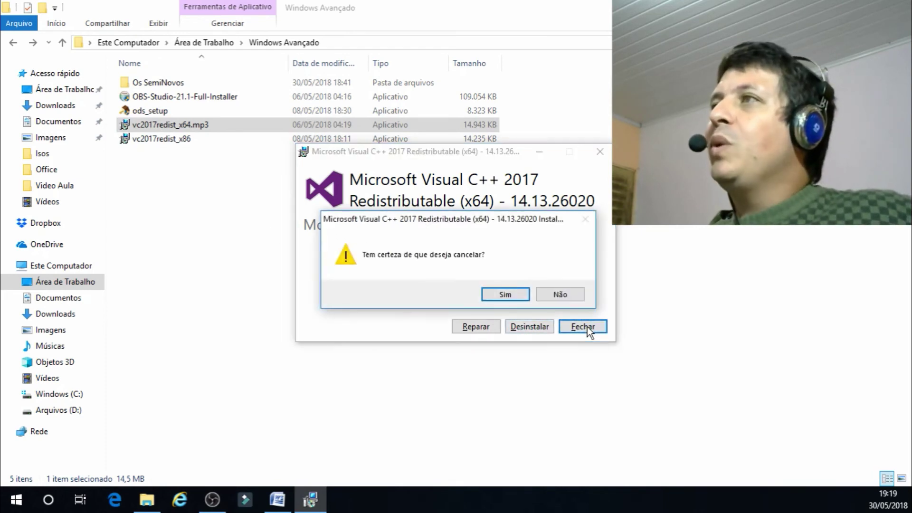
click(496, 297)
click(496, 296)
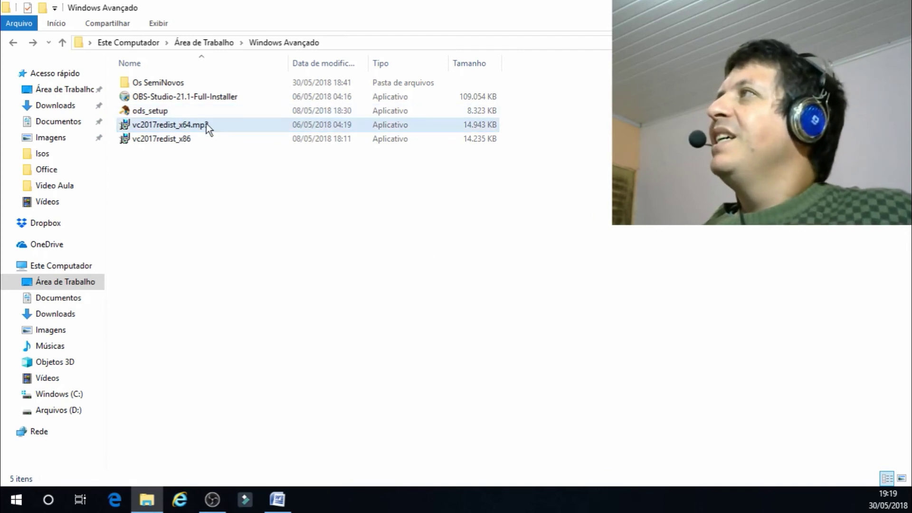
Turn on the display of file name extensions and select the vc2017redist_x64 file with the double extension.
mouse_move(206, 124)
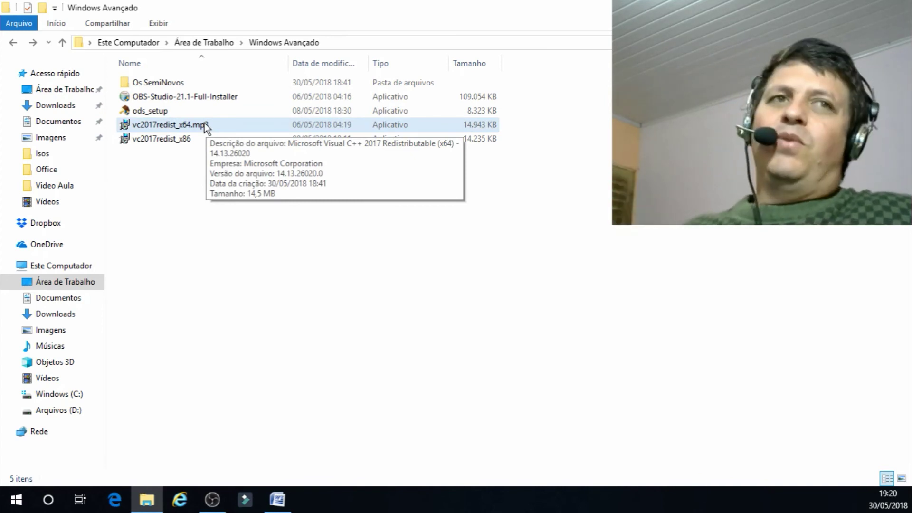
click(155, 25)
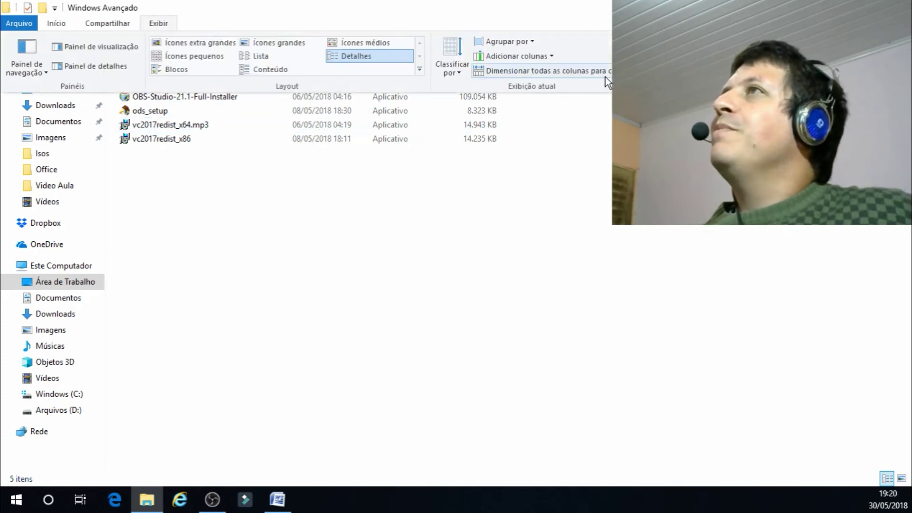
click(636, 56)
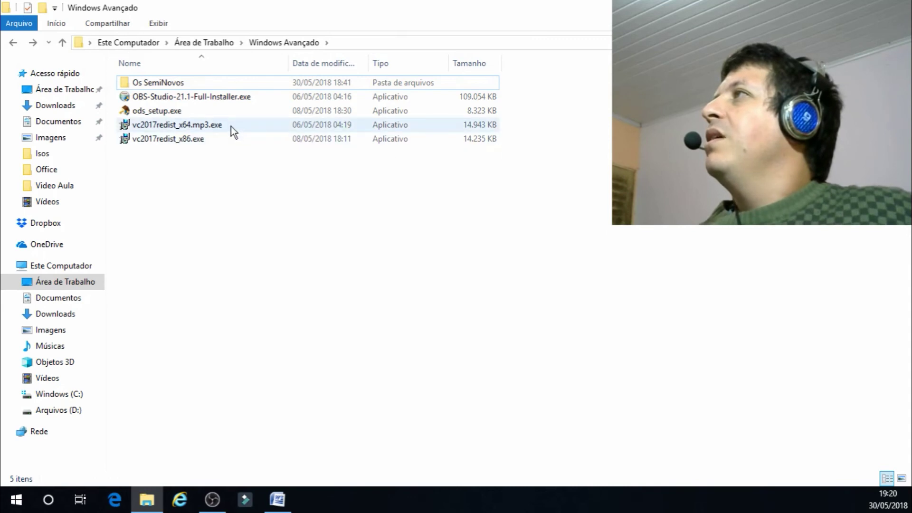
click(136, 125)
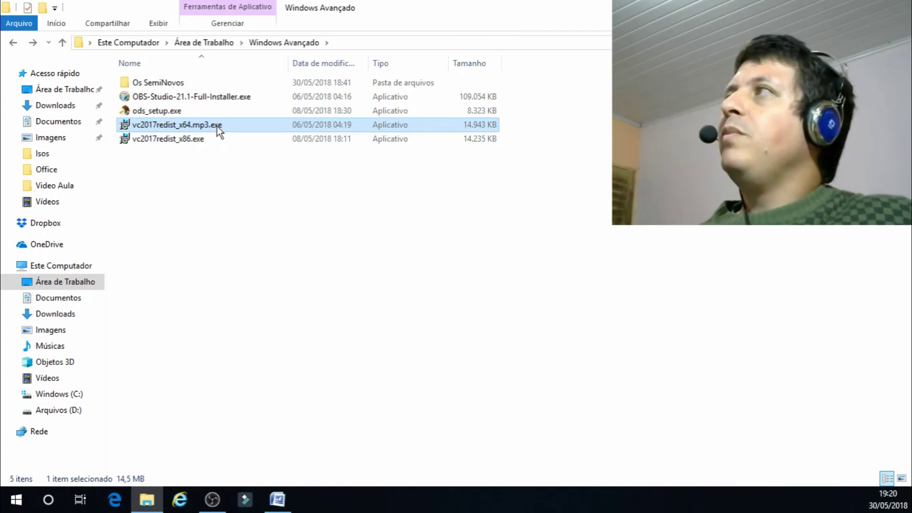
In the Os SemiNovos folder, rename os_seminovos_escolha_ja_seu_nerd.mp3 with the extension .exe and try to run it.
click(132, 81)
double_click(131, 80)
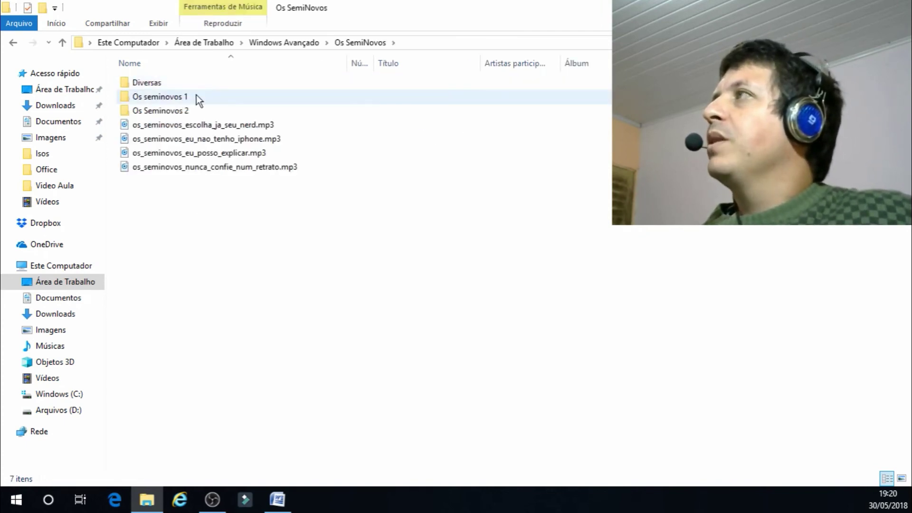
click(251, 128)
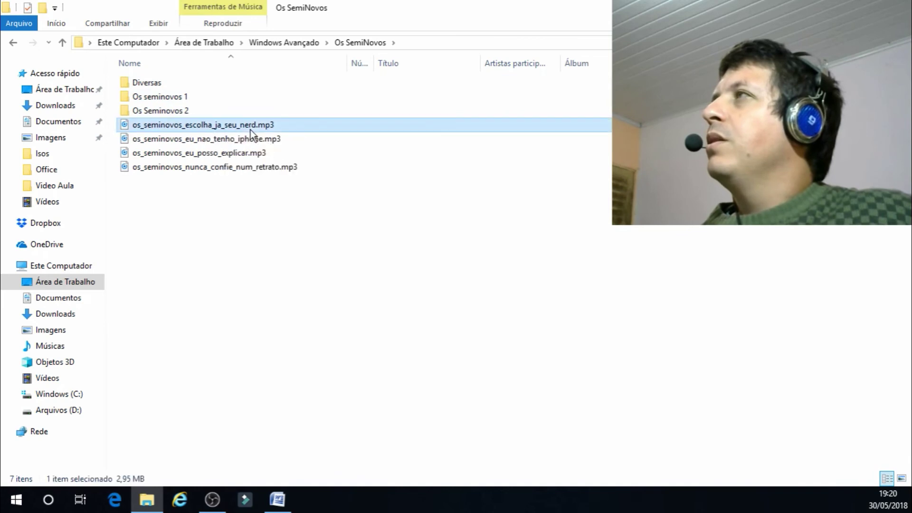
click(277, 127)
key(End)
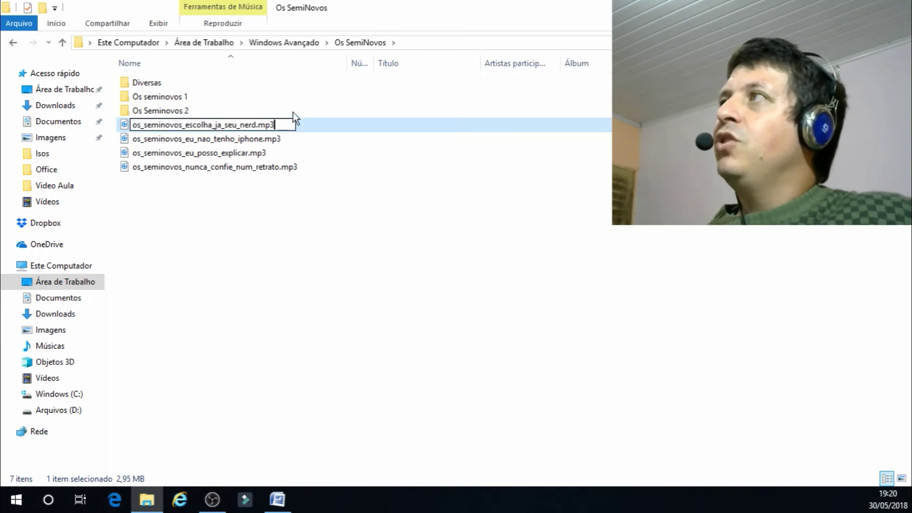
key(BackSpace)
key(BackSpace)
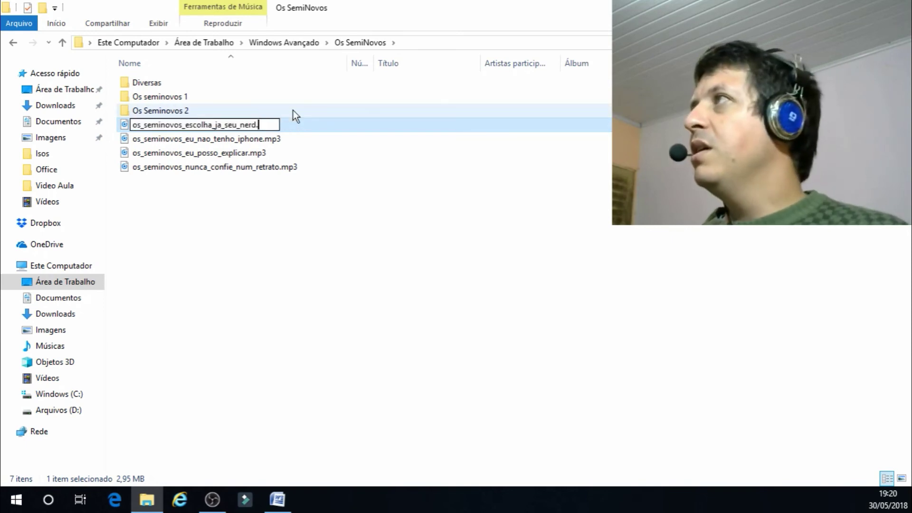
text(ex)
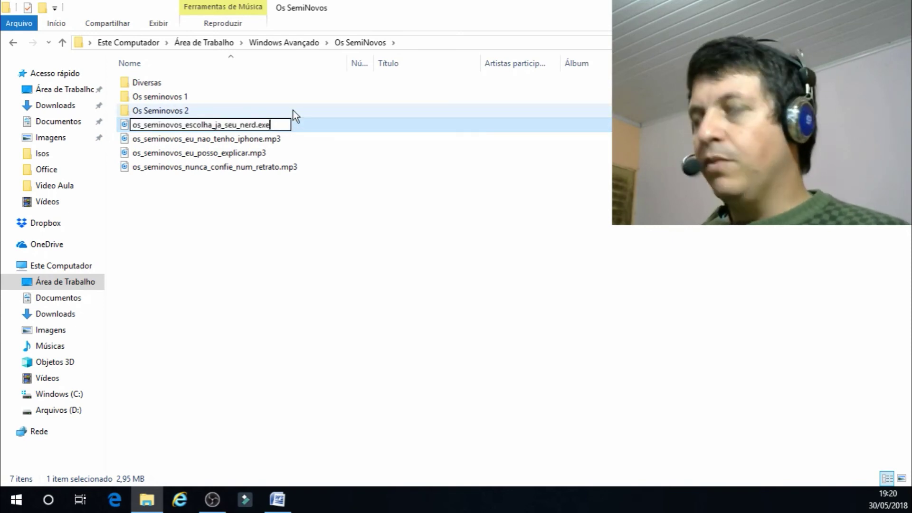
text(e)
key(Return)
key(Return)
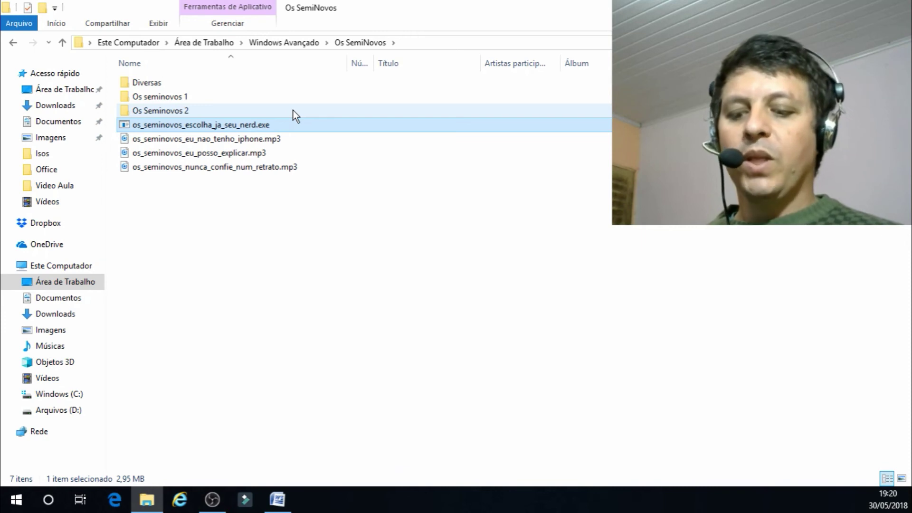
key(Return)
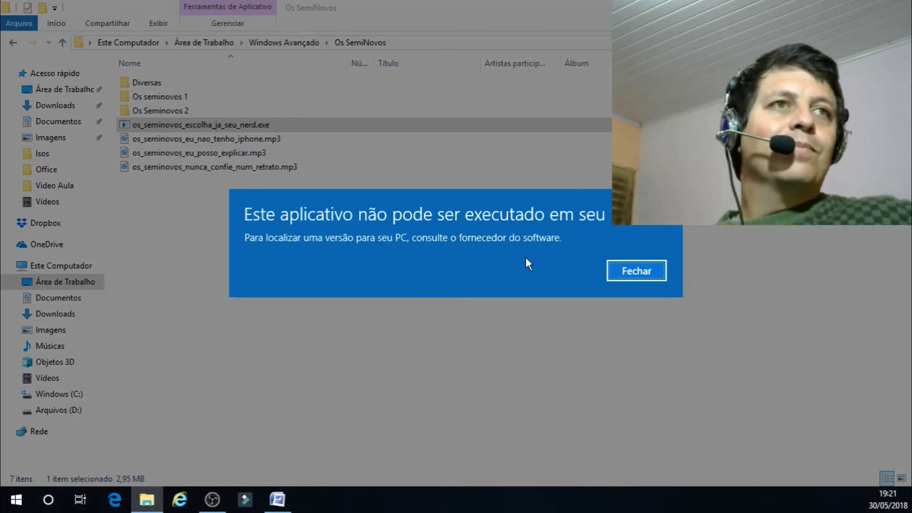
click(617, 273)
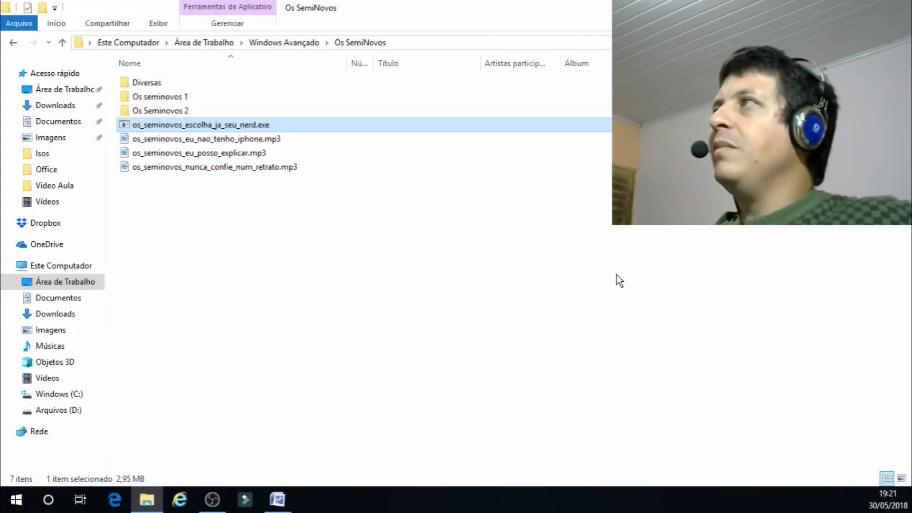
Rename os_seminovos_escolha_ja_seu_nerd.exe back to the .mp3 extension, accepting the extension change.
click(273, 125)
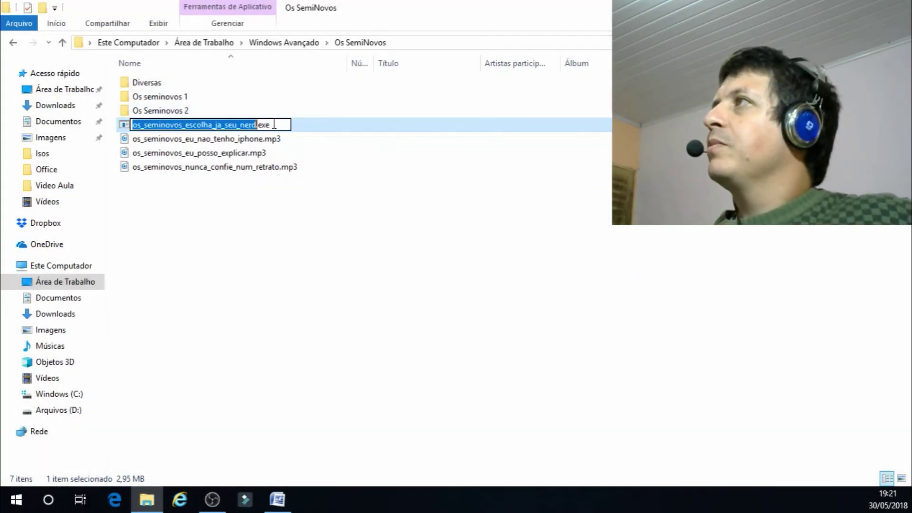
click(279, 123)
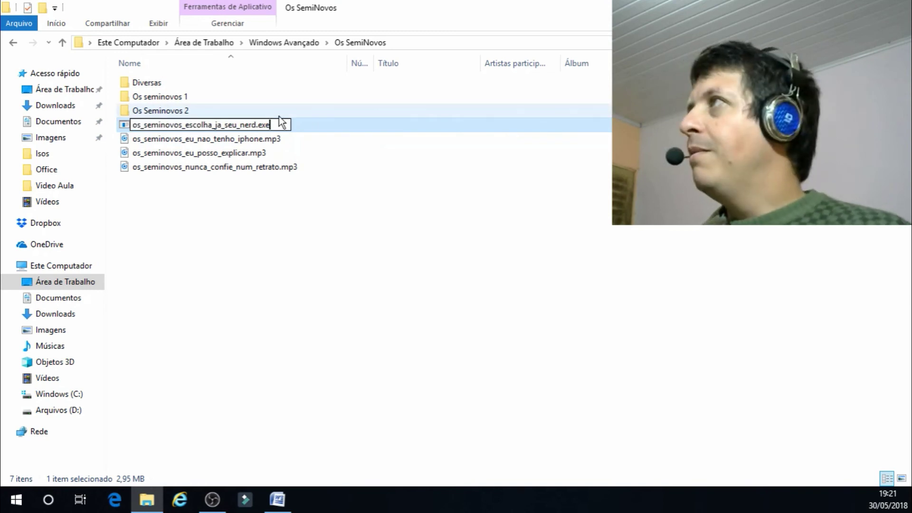
key(BackSpace)
key(BackSpace)
key(BackSpace)
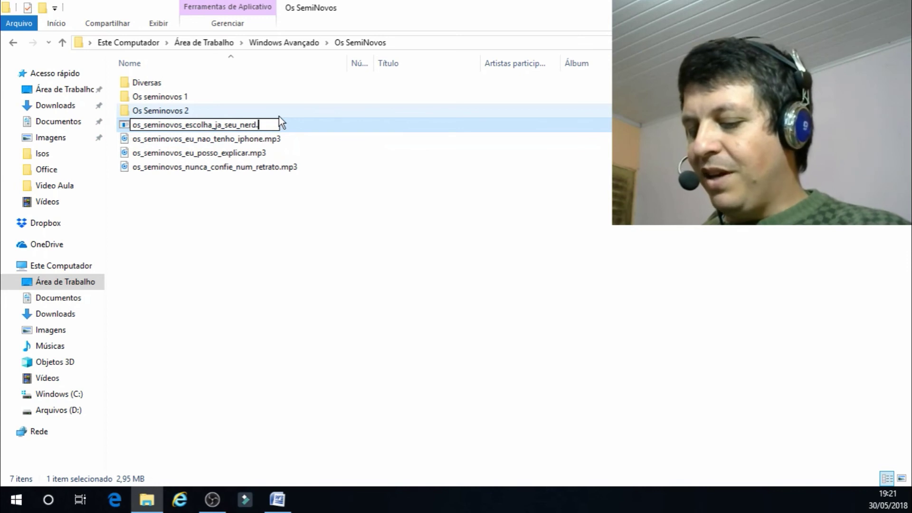
text(mp3)
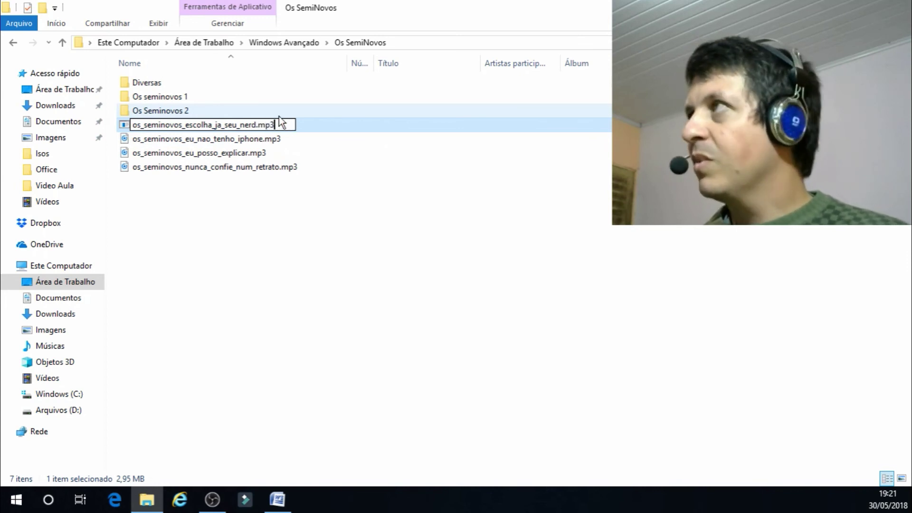
key(Return)
key(Return)
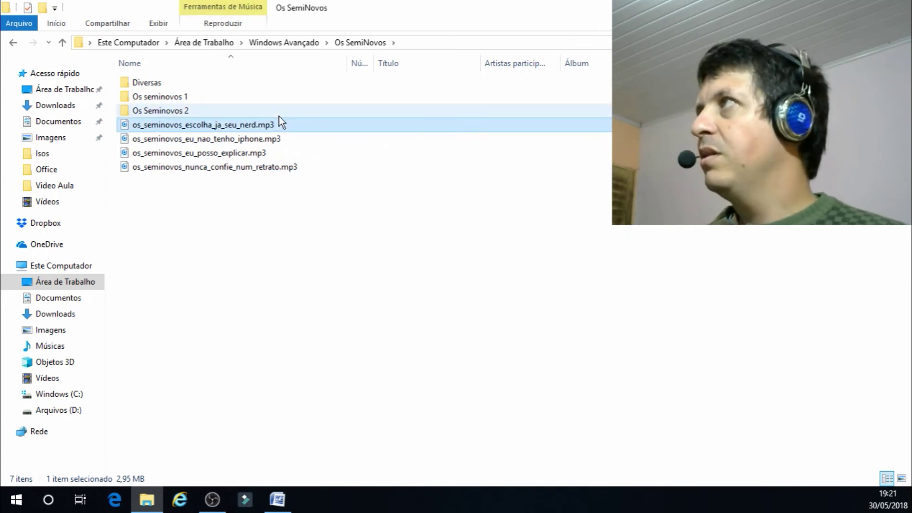
Go back to the Windows Avançado folder and rename vc2017redist_x64.mp3.exe to vc2017redist_x64.mp3, accepting the extension change.
key(BackSpace)
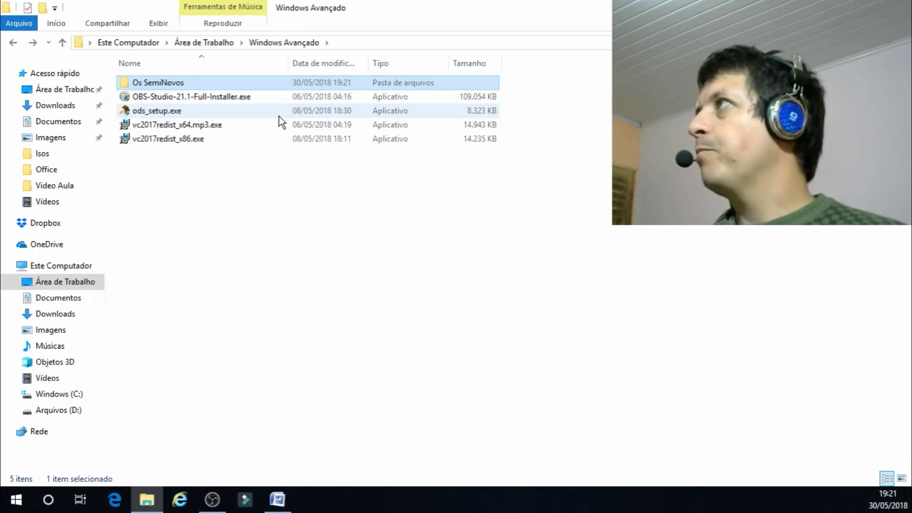
key(Down)
key(Down)
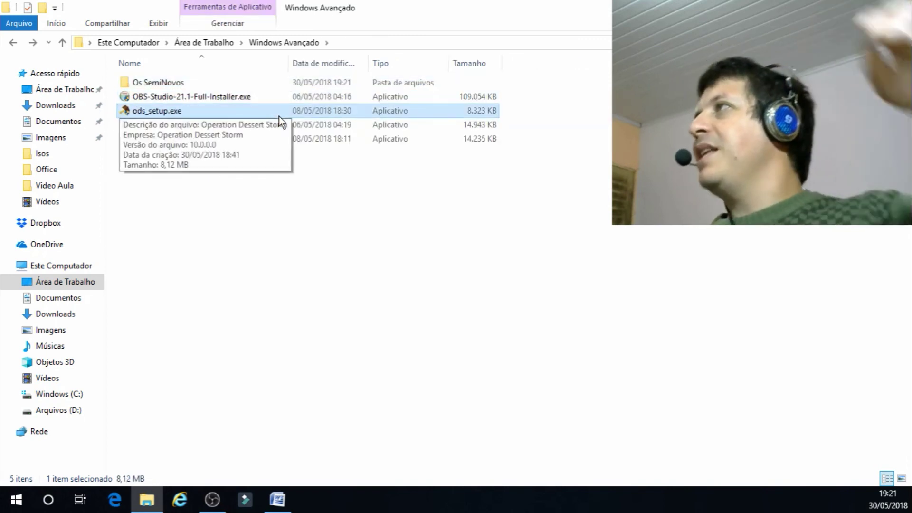
click(217, 123)
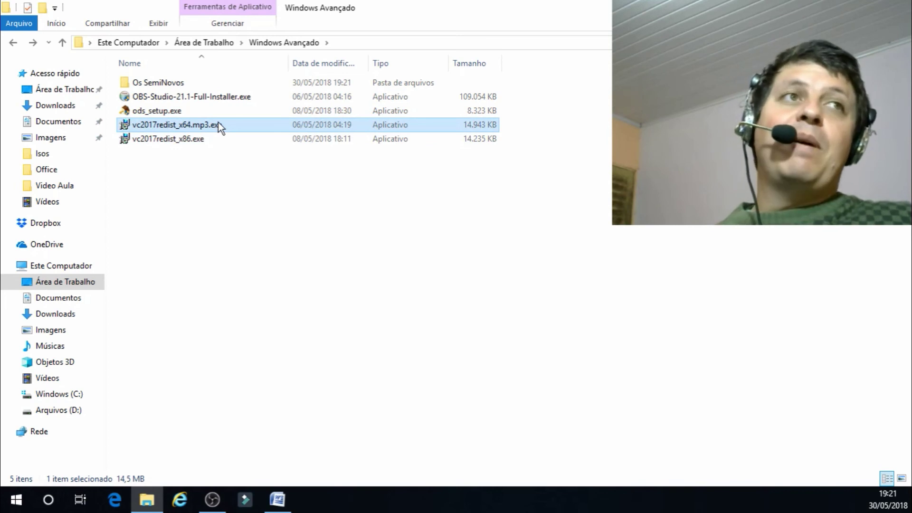
mouse_move(216, 145)
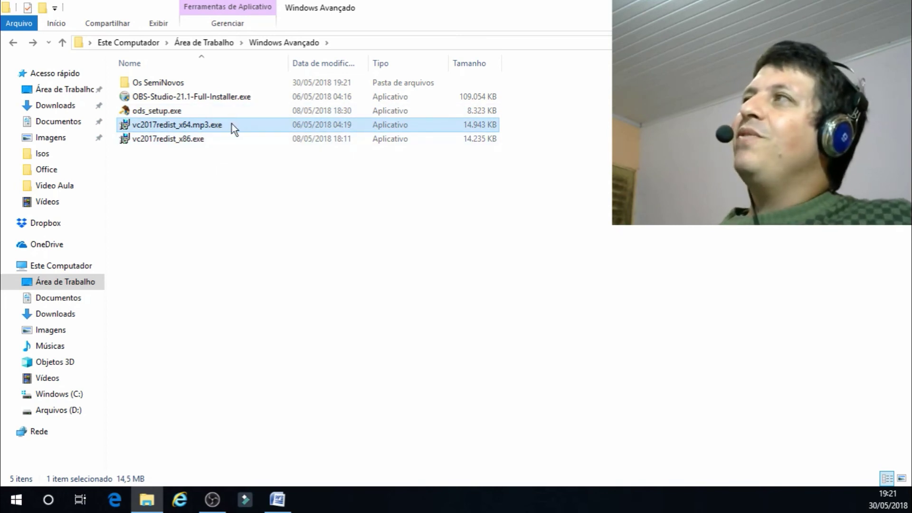
mouse_move(231, 123)
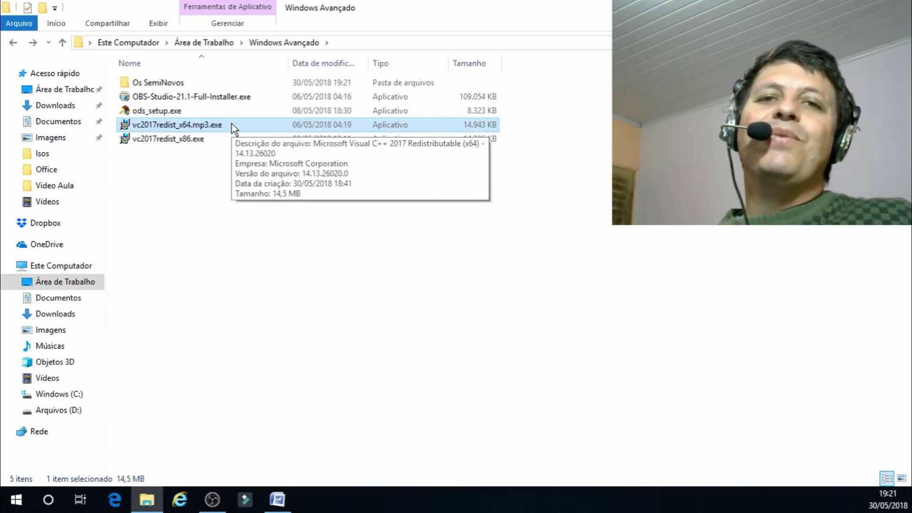
click(231, 123)
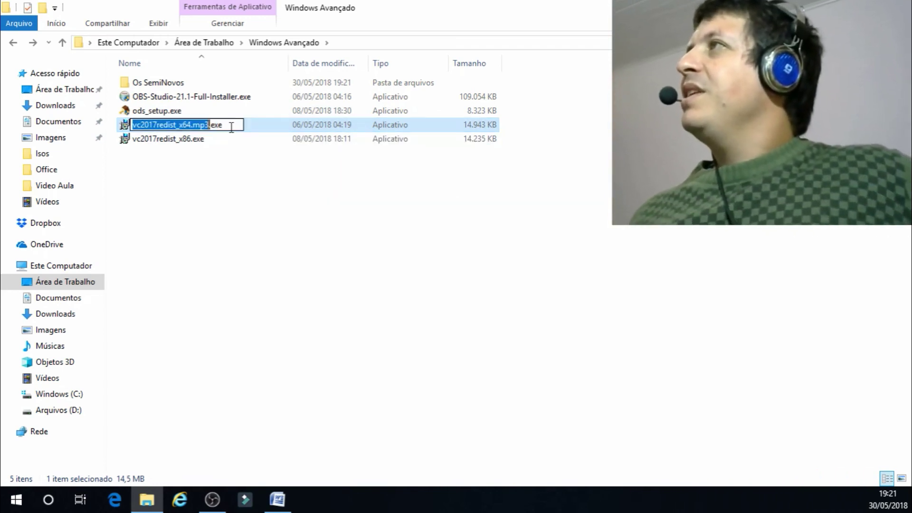
click(230, 125)
key(BackSpace)
key(BackSpace)
key(BackSpace)
key(BackSpace)
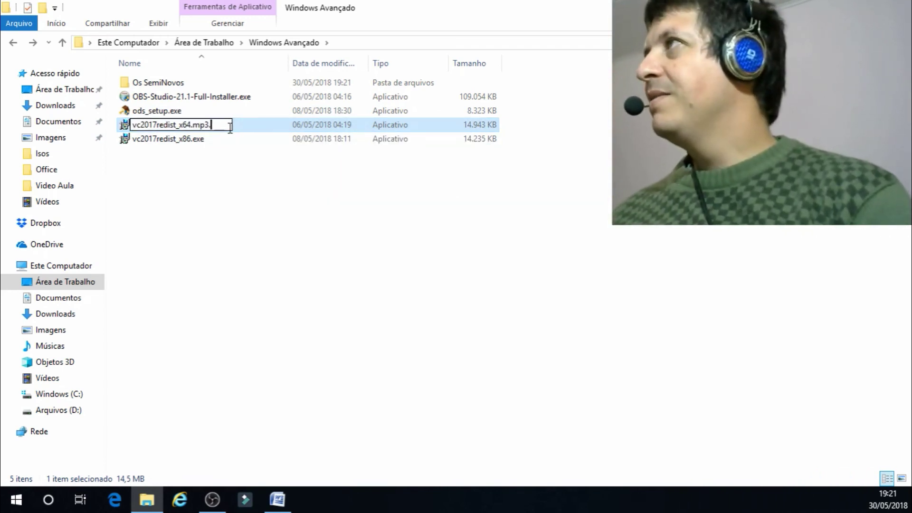
key(Return)
key(Return)
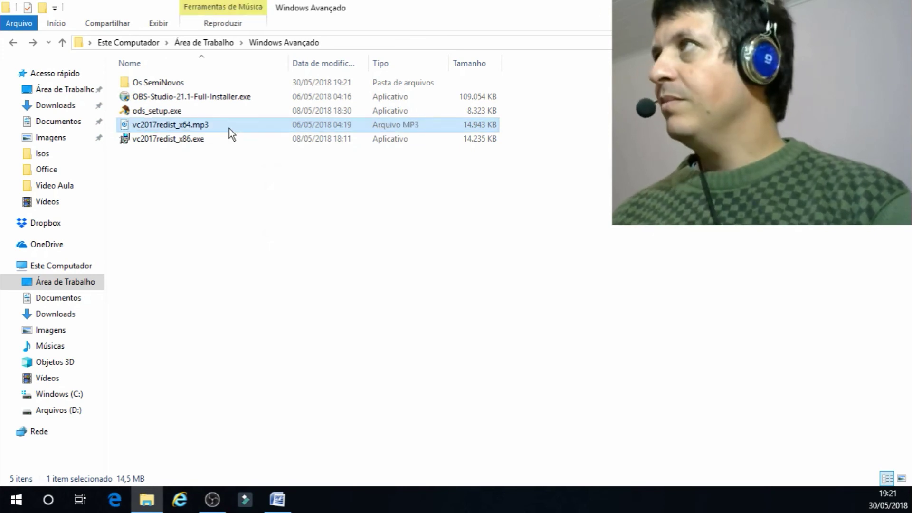
Test opening vc2017redist_x64.mp3 in the music player, close it, and rename the file back to vc2017redist_x64.mp3.exe, accepting the extension change.
double_click(229, 128)
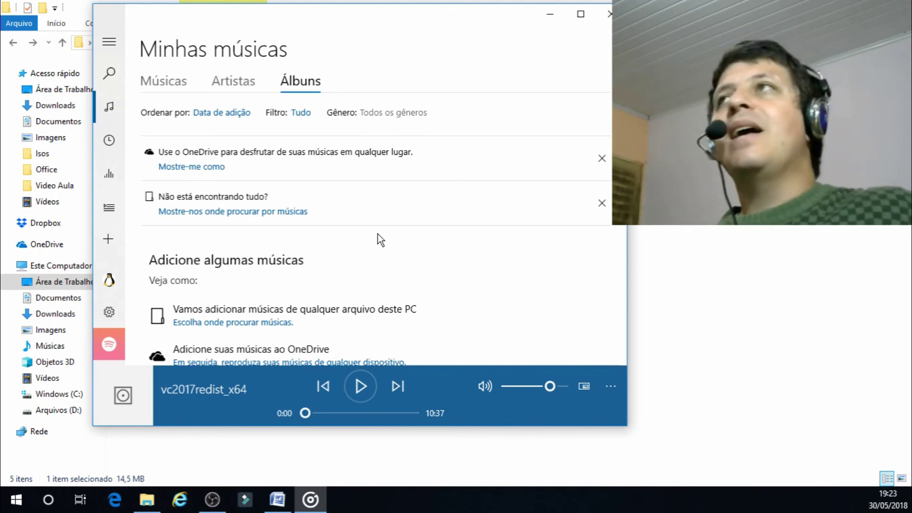
click(607, 23)
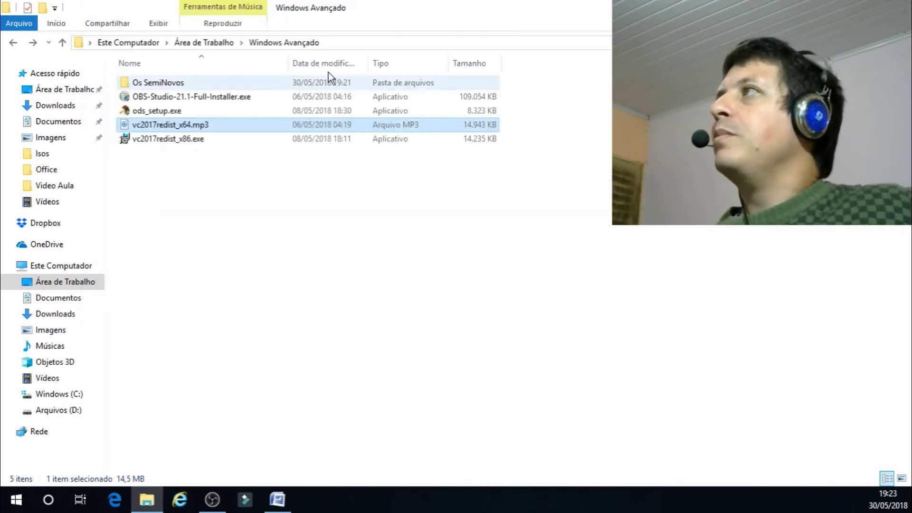
key(F2)
key(End)
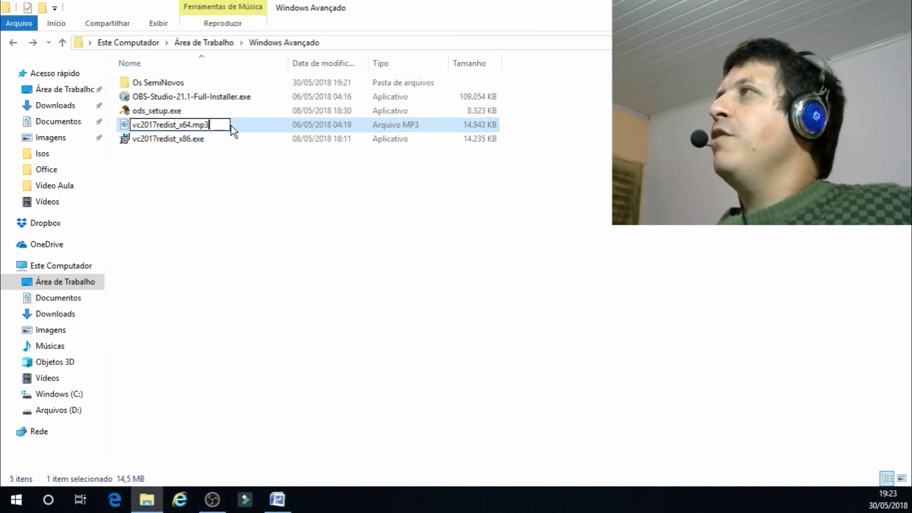
text(.exe)
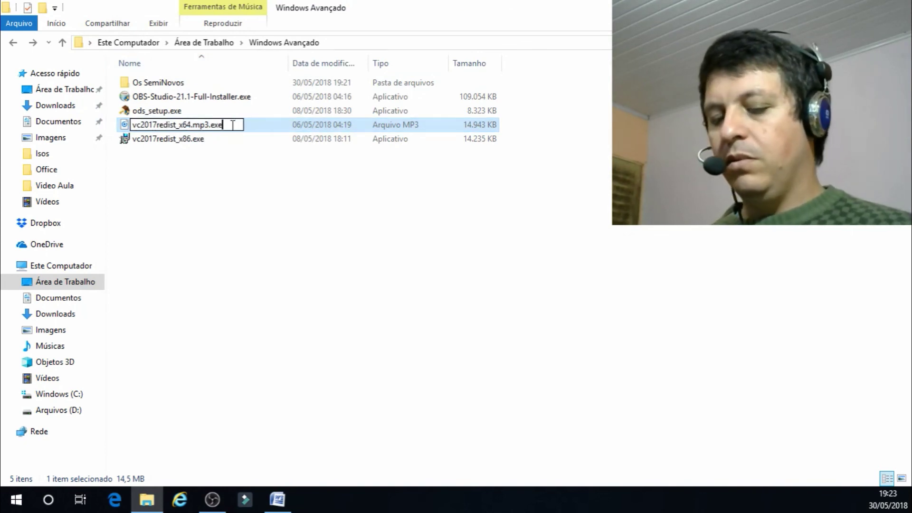
key(Return)
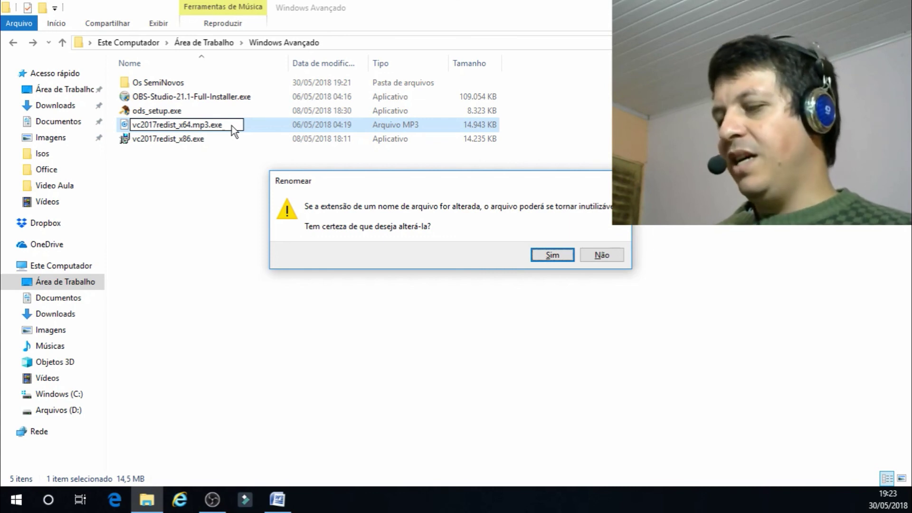
key(Return)
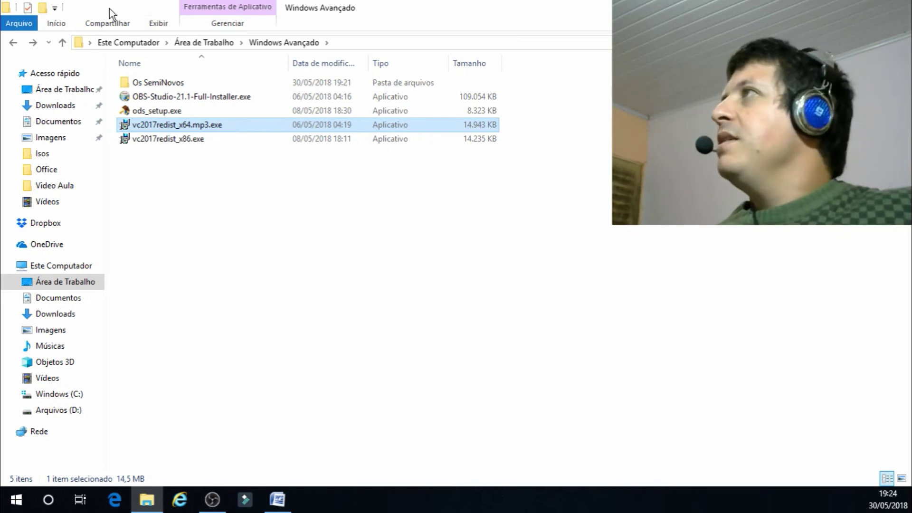
click(157, 24)
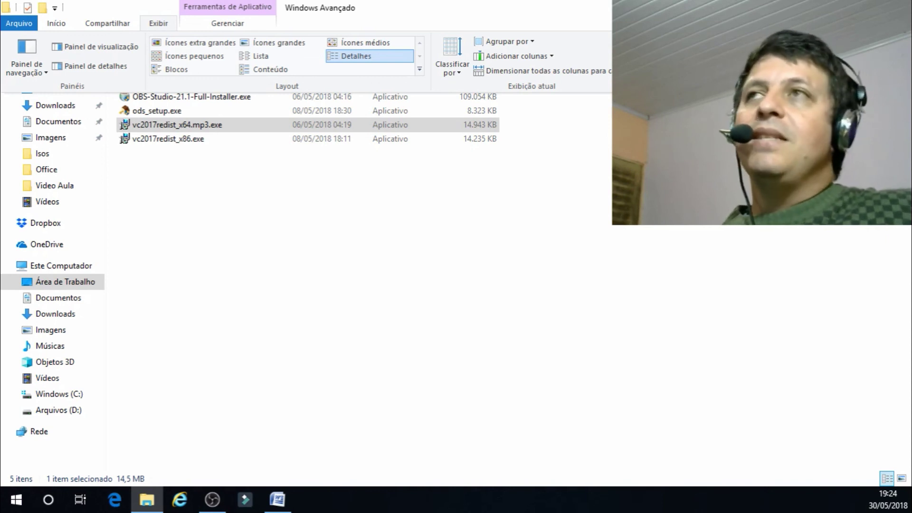
click(217, 125)
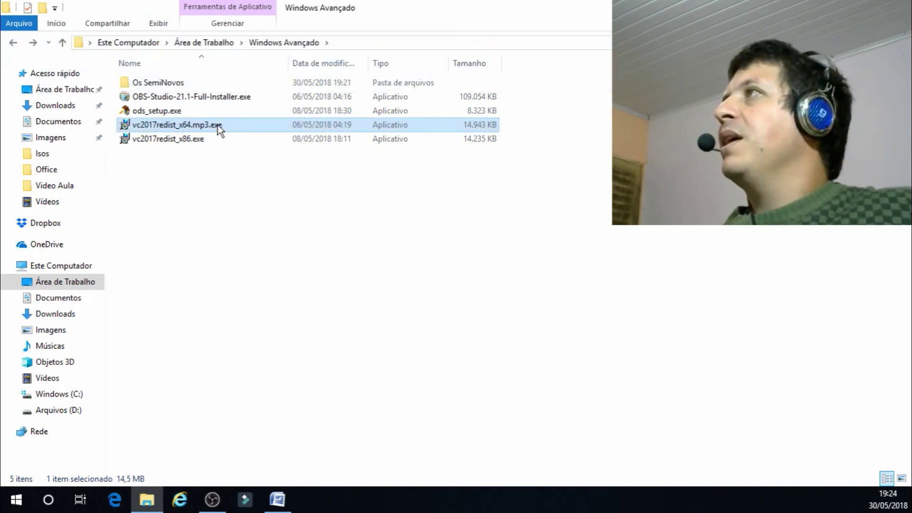
key(F2)
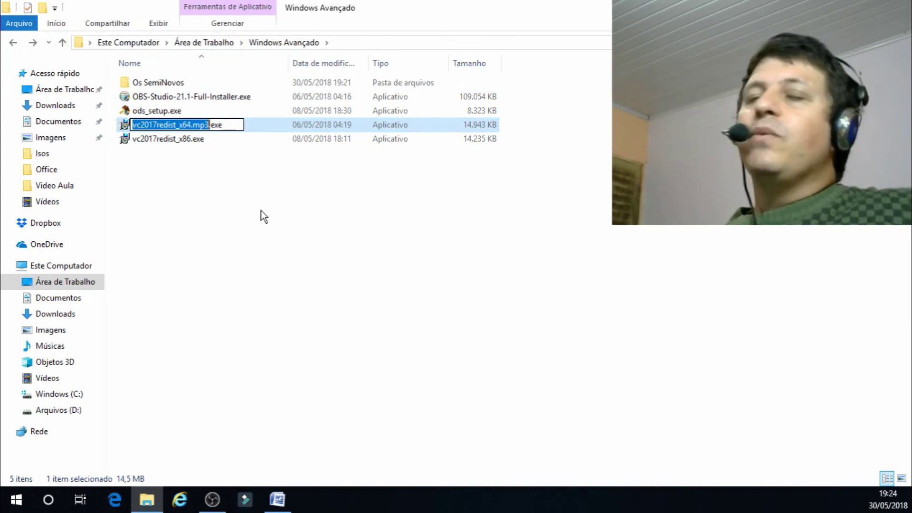
key(Delete)
key(Delete)
key(Delete)
key(Delete)
key(Delete)
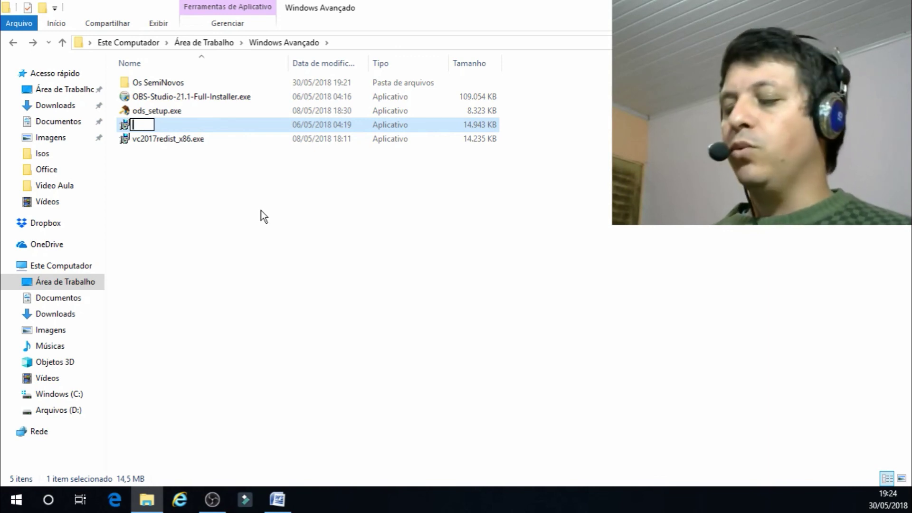
key(Return)
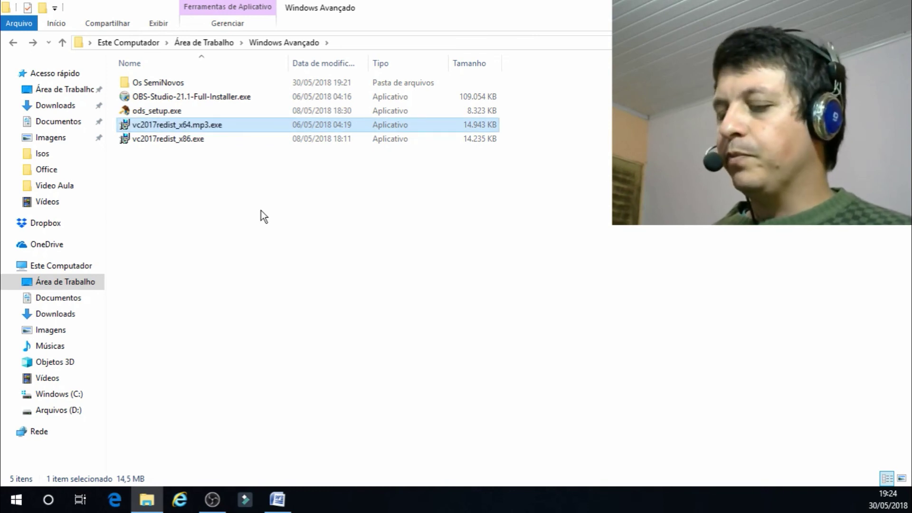
Remove the .mp3 part from the vc2017redist_x64.mp3.exe name so the file is called vc2017redist_x64.exe, and switch to the open text document.
key(F2)
key(Right)
key(Left)
key(Right)
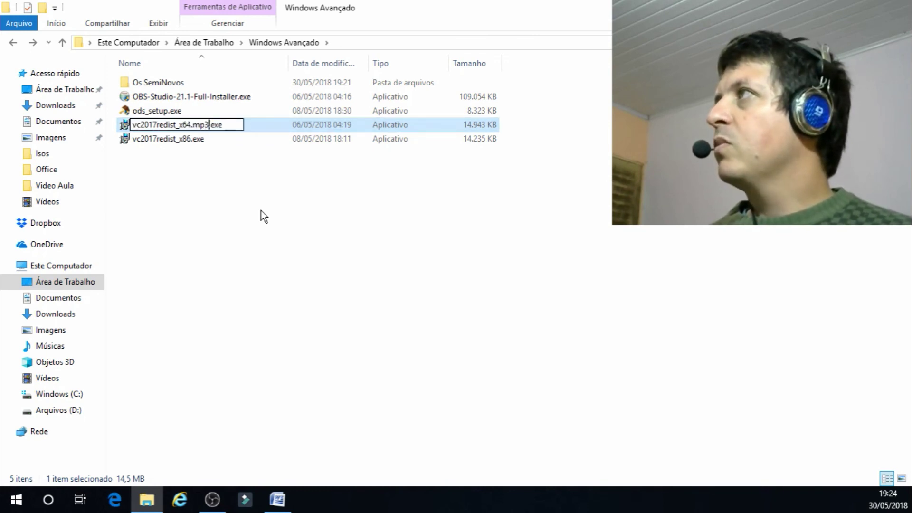
key(BackSpace)
key(BackSpace)
key(BackSpace)
key(BackSpace)
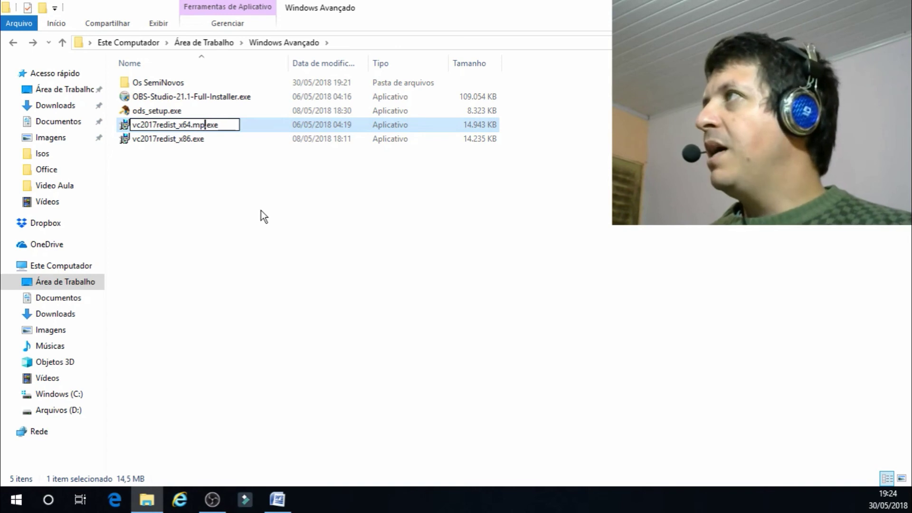
key(Return)
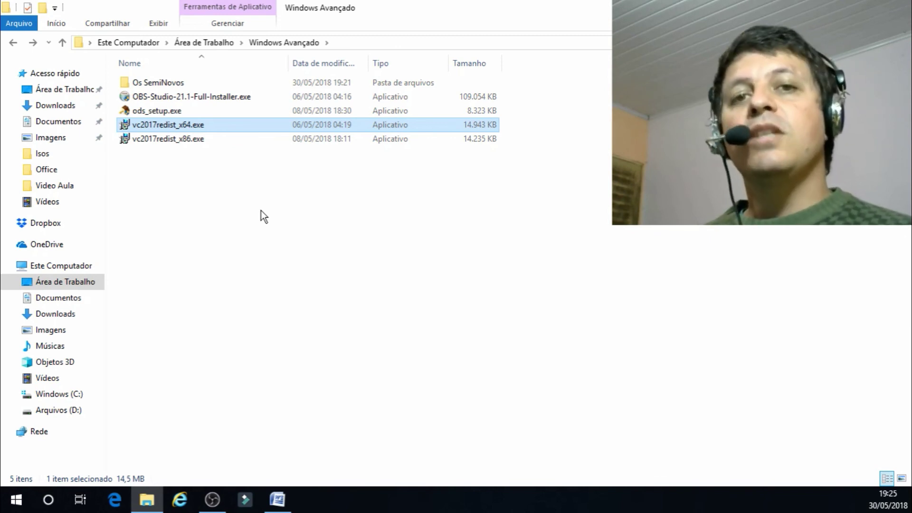
key(alt+Tab)
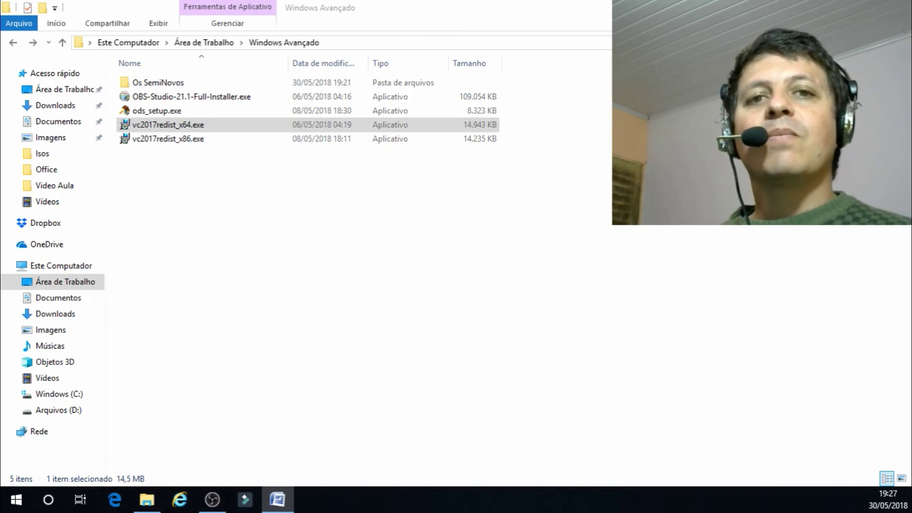